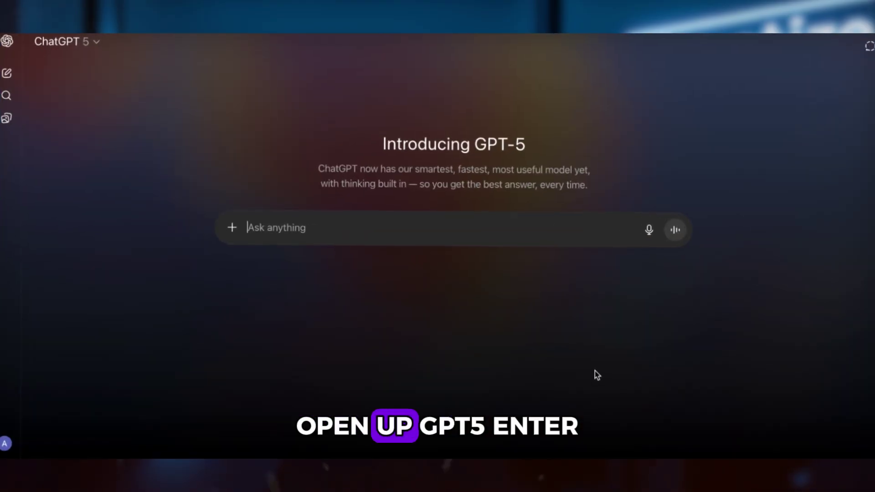
- Paste and send the expert-consultant request for six age-group, full-body prompts of one American man
{"action": "left_click", "coordinate": [526, 213]}
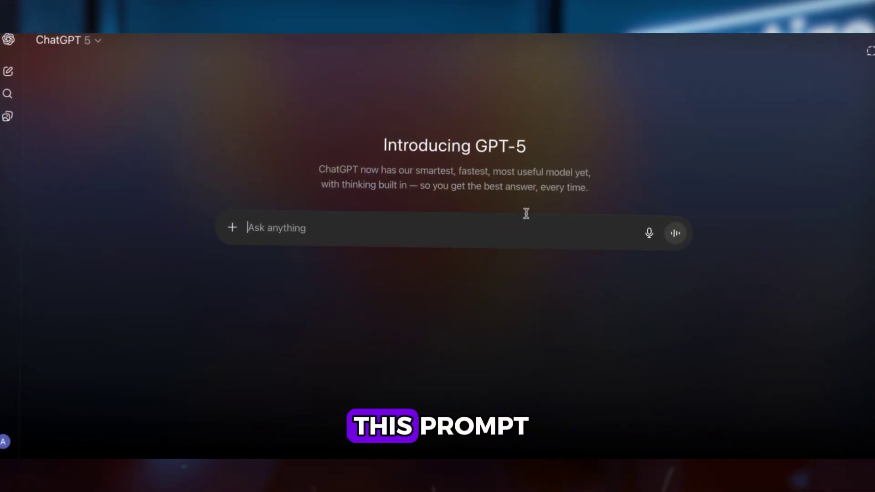
{"action": "type", "text": "You are a world-class expert consultant. Provide comprehensive, actionable guidance on: \"Please help me AI Image Generate details Prompts for an American man, same man from old age to young adult and teenage and, for six different age groups. Each image must be a full-body shot, and the person must be performing a representative action. Just provide the ai images prompts; no other instructions are needed.\". Include step-by-step instructions, potential challenges, and best practices. Be thorough but concise."}
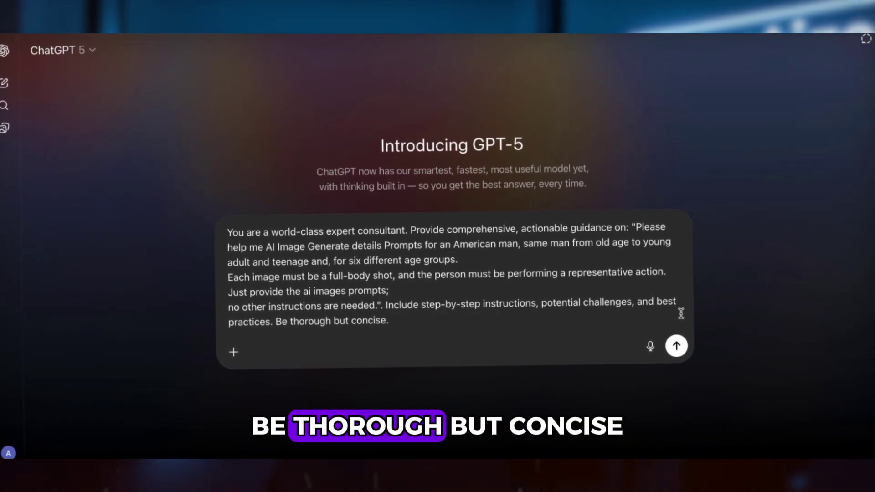
{"action": "left_click", "coordinate": [674, 354]}
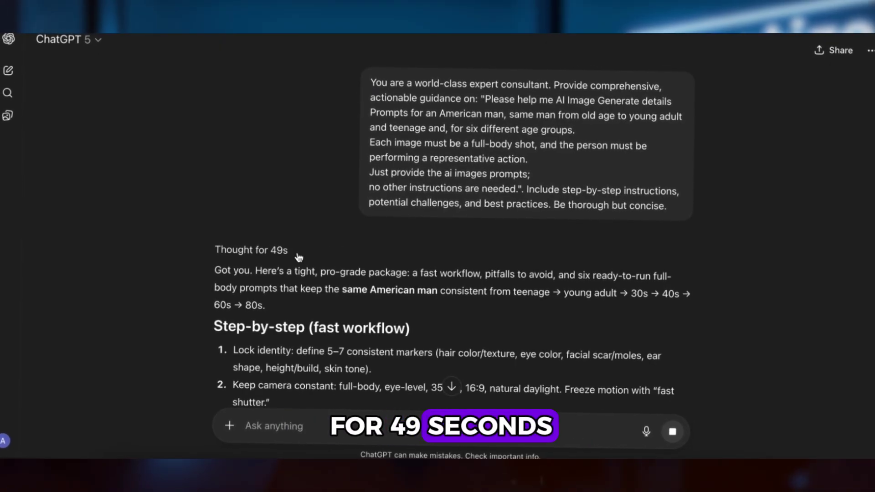
- Scroll through the streaming reply down to the 'Six detailed AI image prompts' section
{"action": "scroll", "coordinate": [495, 286], "scroll_direction": "down", "scroll_amount": 2}
{"action": "scroll", "coordinate": [494, 286], "scroll_direction": "down", "scroll_amount": 3}
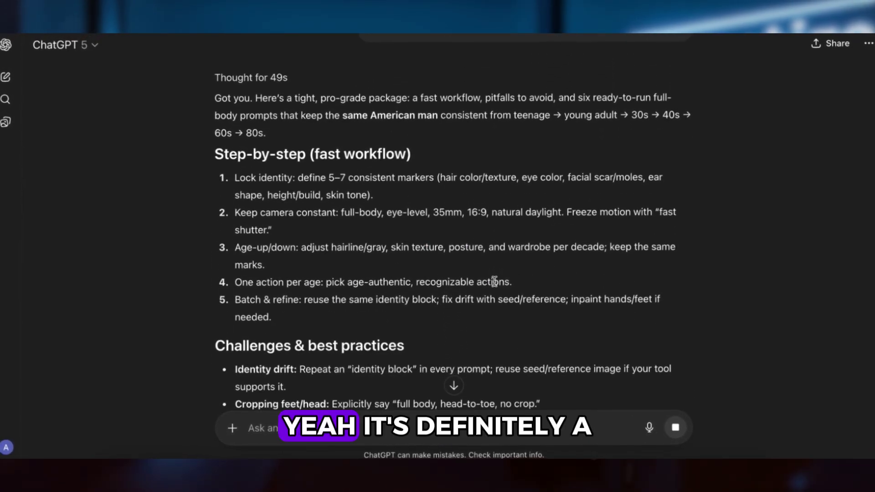
{"action": "scroll", "coordinate": [497, 284], "scroll_direction": "down", "scroll_amount": 3}
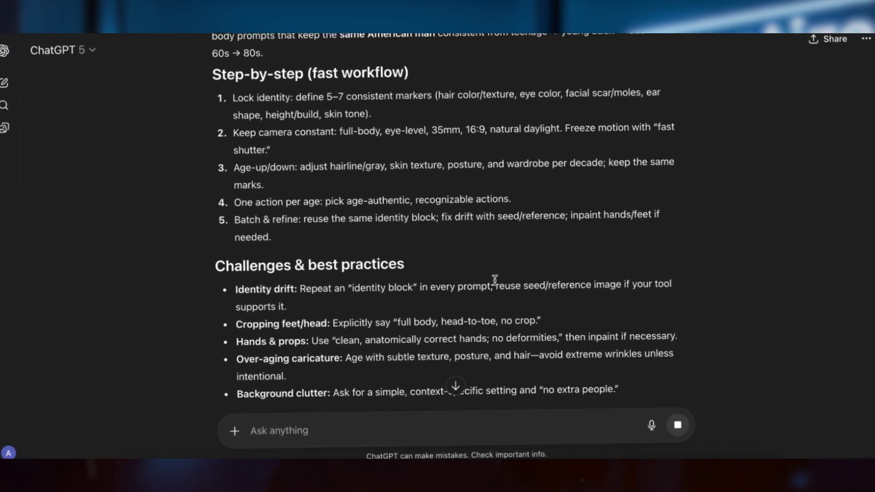
{"action": "scroll", "coordinate": [495, 280], "scroll_direction": "down", "scroll_amount": 7}
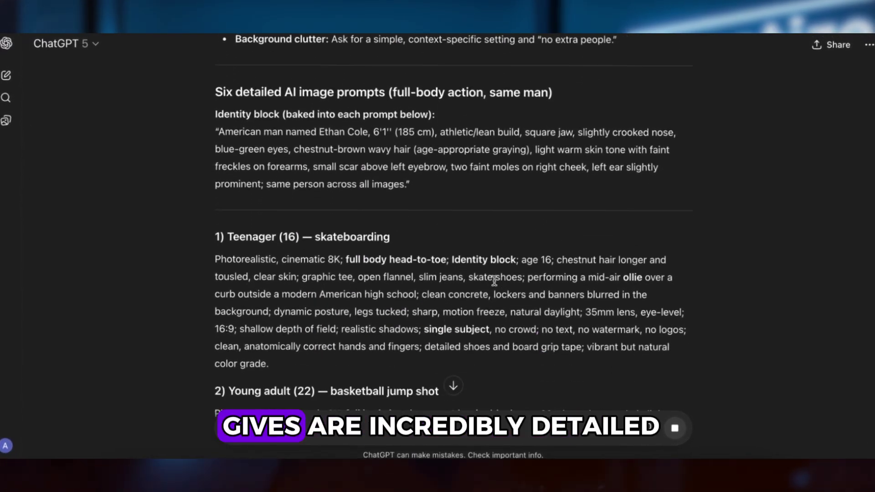
{"action": "scroll", "coordinate": [495, 285], "scroll_direction": "up", "scroll_amount": 3}
{"action": "scroll", "coordinate": [494, 283], "scroll_direction": "down", "scroll_amount": 6}
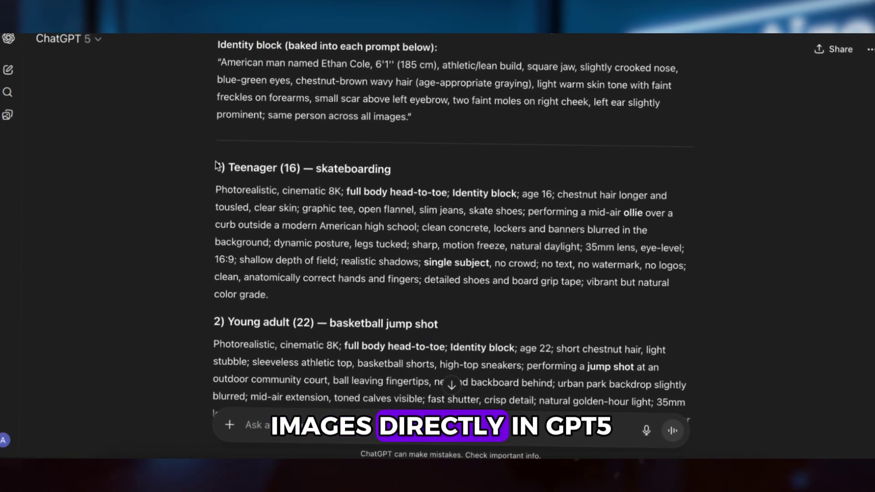
- Request a 9:16 image for the quoted teenage skateboarding prompt and view the result
{"action": "left_click_drag", "start_coordinate": [216, 164], "coordinate": [370, 317]}
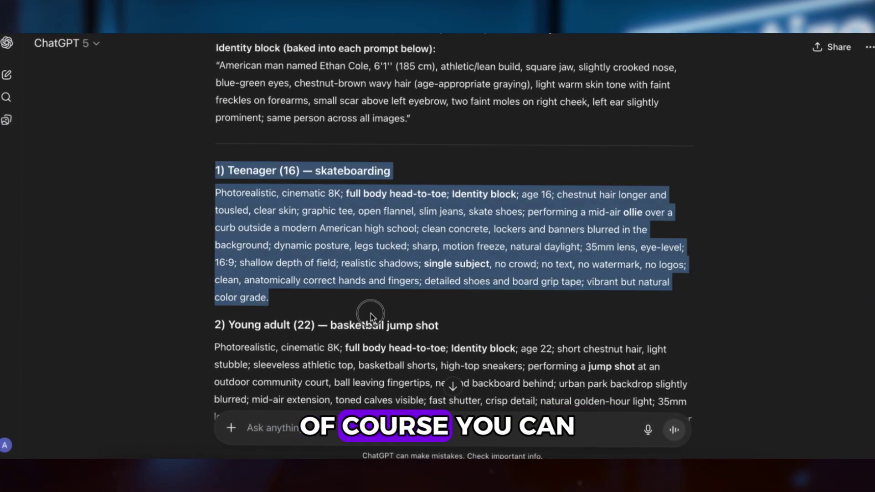
{"action": "left_click", "coordinate": [300, 144]}
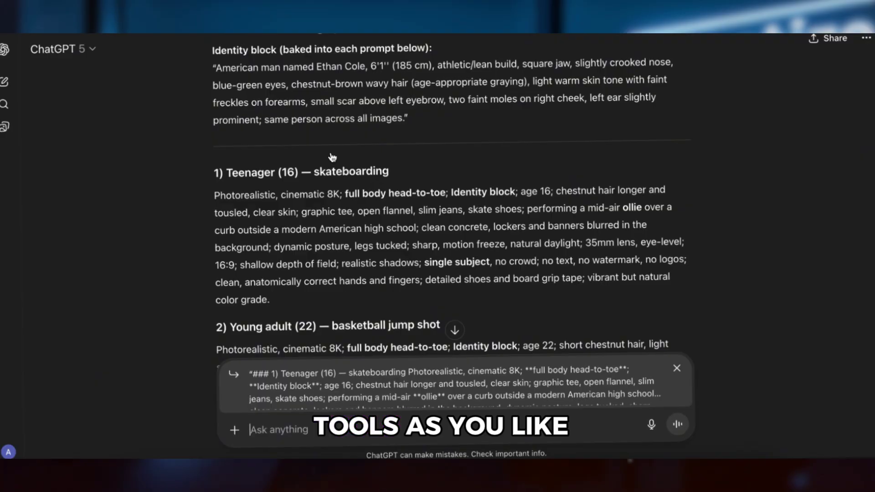
{"action": "type", "text": "crea"}
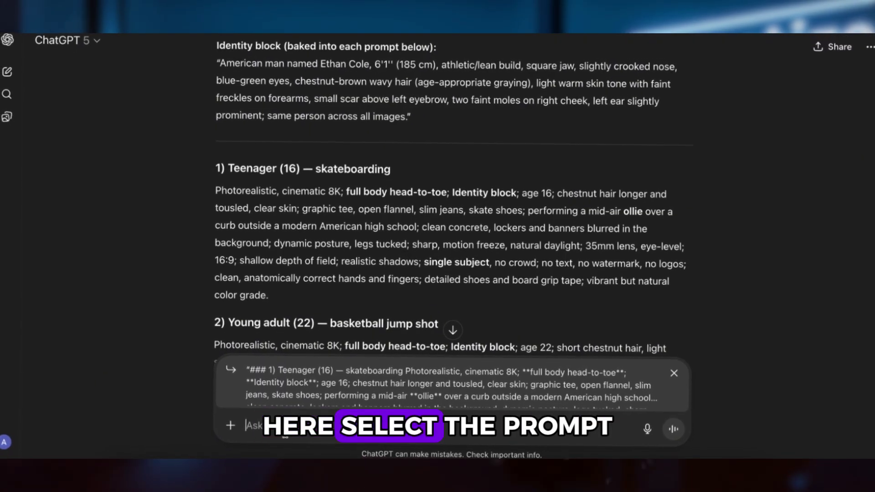
{"action": "type", "text": "te imag"}
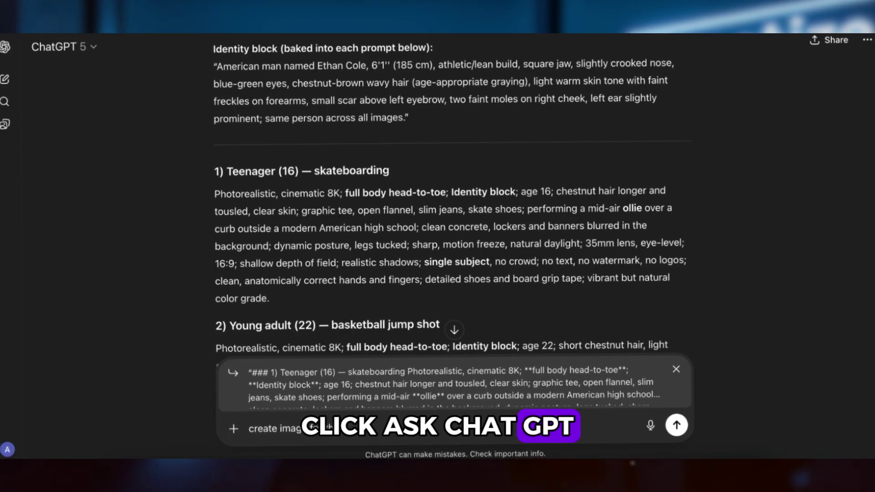
{"action": "type", "text": "e for this. 9:16 ratio."}
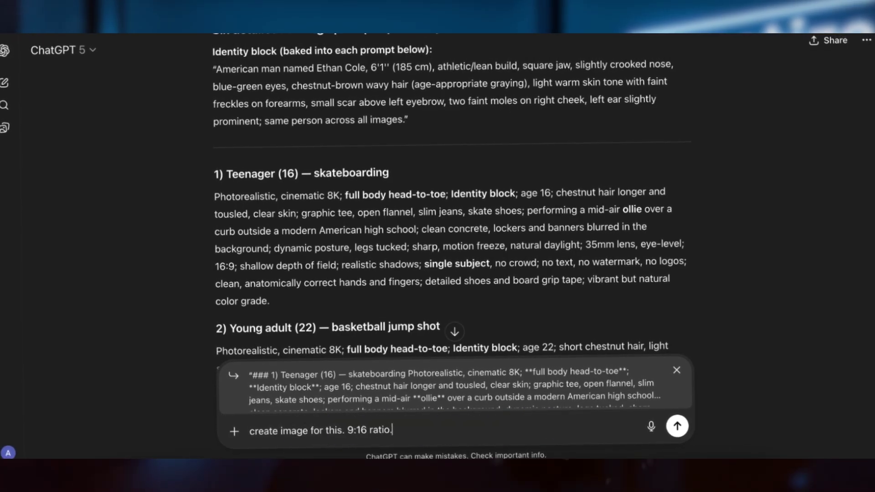
{"action": "key", "text": "Return"}
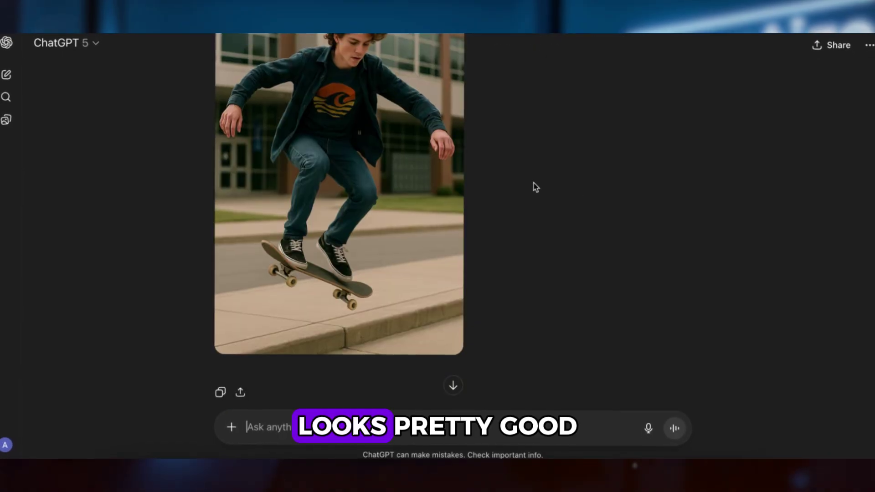
{"action": "left_click", "coordinate": [435, 180]}
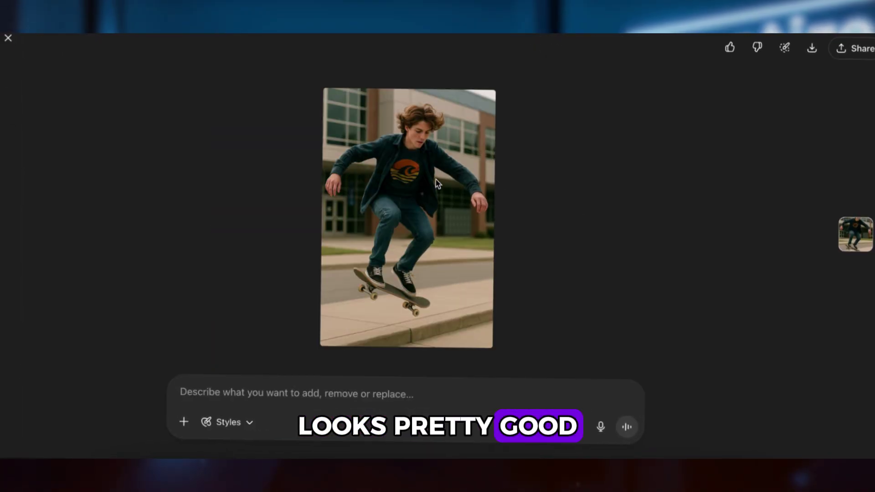
{"action": "left_click", "coordinate": [8, 42]}
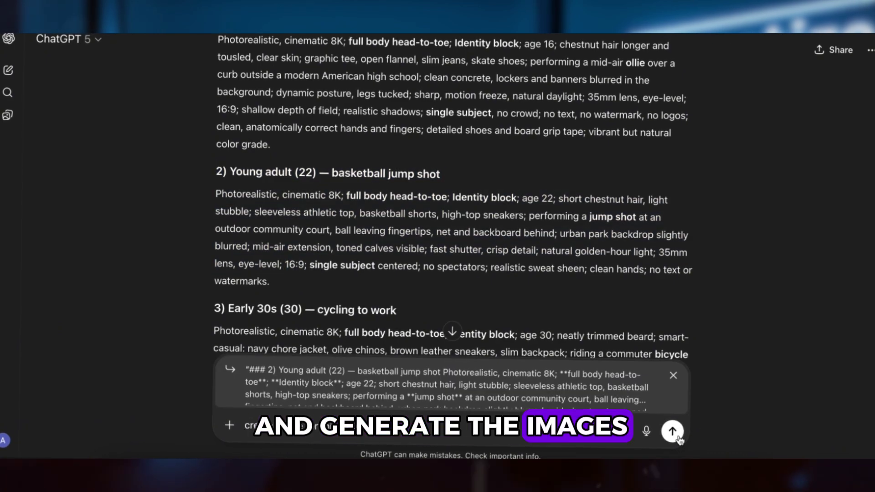
- Send the next age prompt and browse the gardener, runner, cyclist, basketball and skateboarder images
{"action": "key", "text": "Return"}
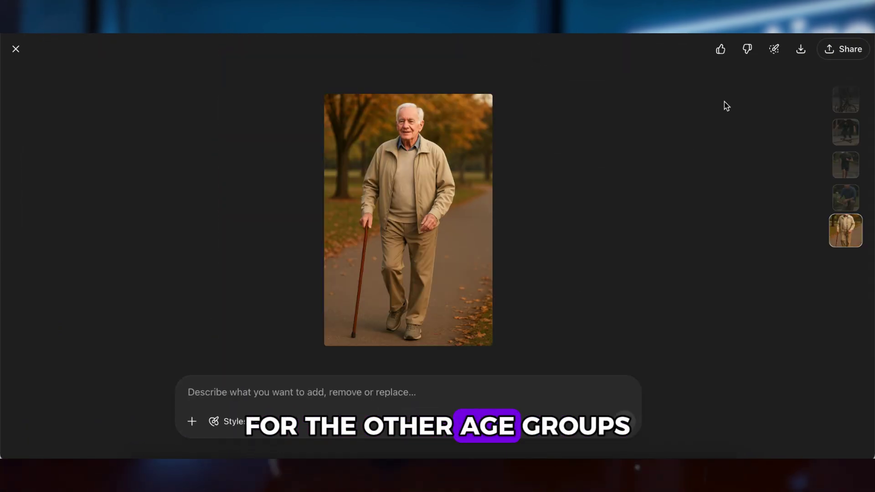
{"action": "left_click", "coordinate": [845, 231]}
{"action": "left_click", "coordinate": [846, 208]}
{"action": "left_click", "coordinate": [850, 176]}
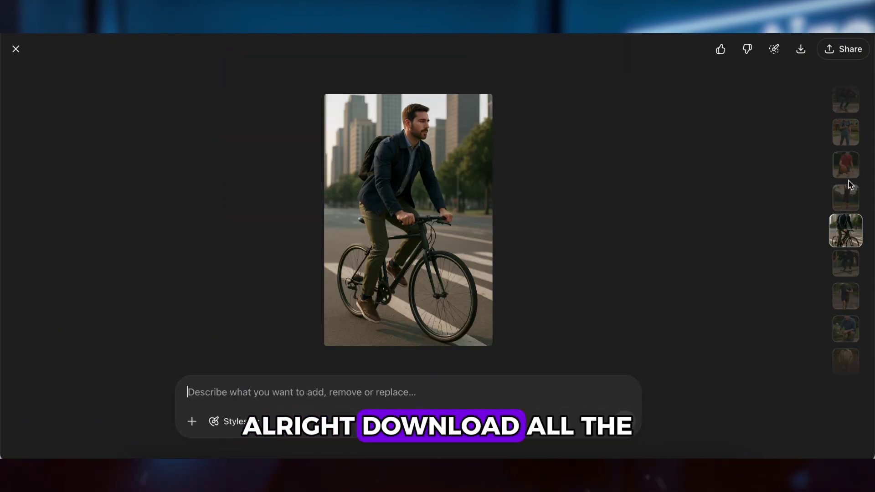
{"action": "left_click", "coordinate": [848, 194]}
{"action": "left_click", "coordinate": [851, 294]}
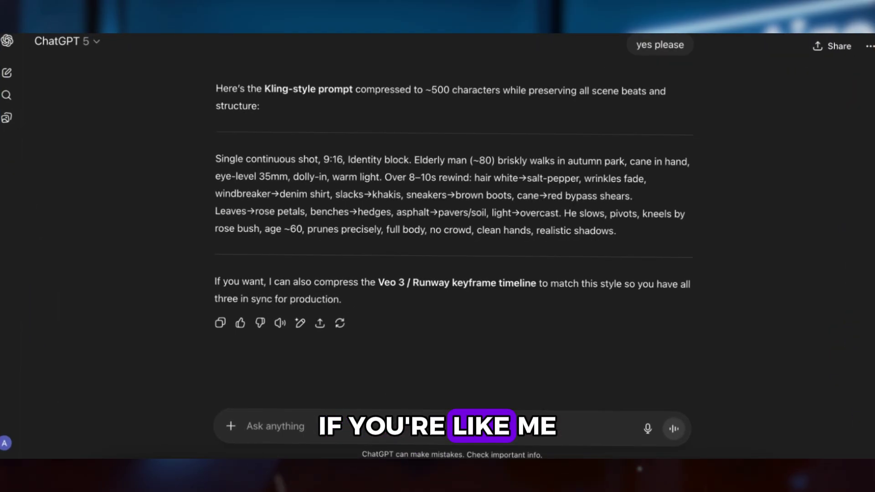
- Attach the gardener and runner PNGs from Downloads and send the pasted under-500-character animation request
{"action": "left_click", "coordinate": [176, 440]}
{"action": "left_click_drag", "start_coordinate": [474, 203], "coordinate": [266, 401]}
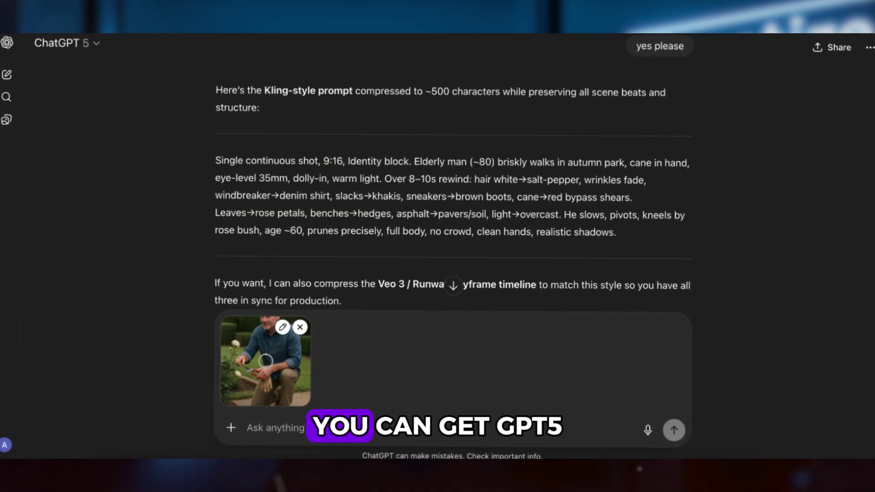
{"action": "left_click", "coordinate": [121, 456]}
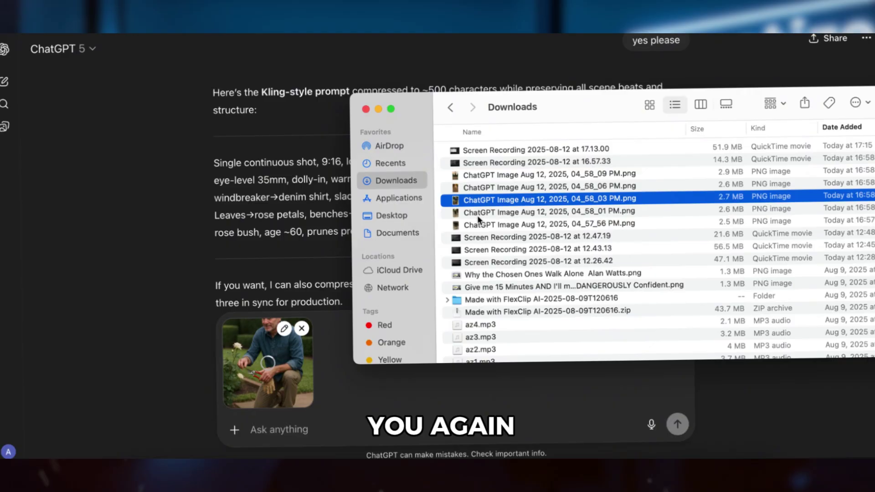
{"action": "left_click_drag", "start_coordinate": [477, 214], "coordinate": [347, 371]}
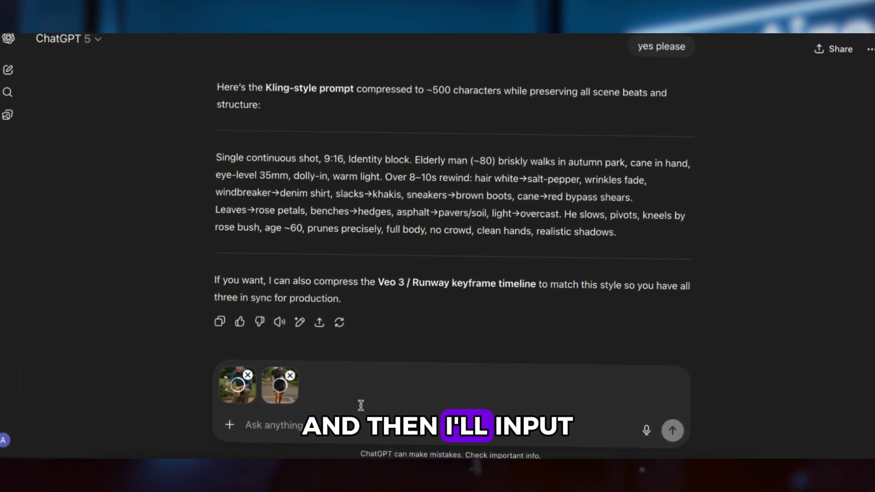
{"action": "type", "text": "You are a world-class expert consultant. Provide comprehensive, actionable guidance on: \"i want to create video \" back in time\", using AI feature- starting frame image(left one) to end frame image( right one), please give me details animation prompts, The transitions and movements are natural. One continuous shot, no cuts. full script under 500 characters.\". Include step-by-step instructions, potential challenges, and best practices. Be thorough but concise."}
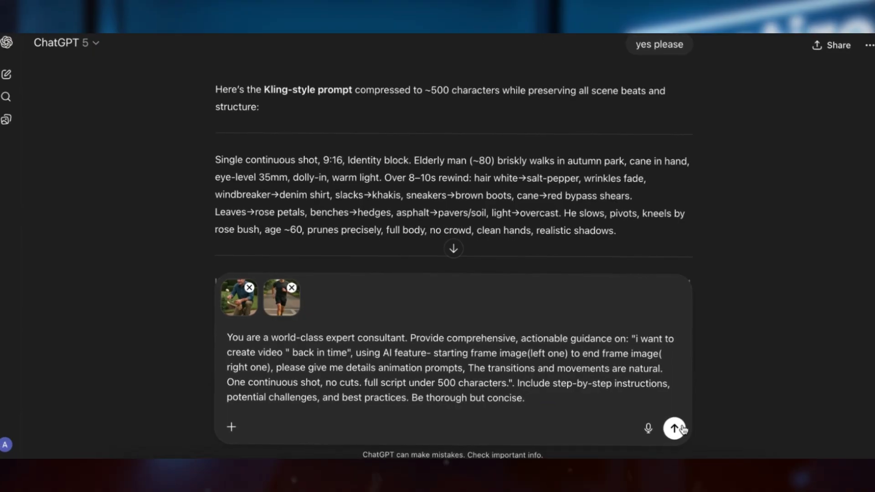
{"action": "left_click", "coordinate": [676, 429]}
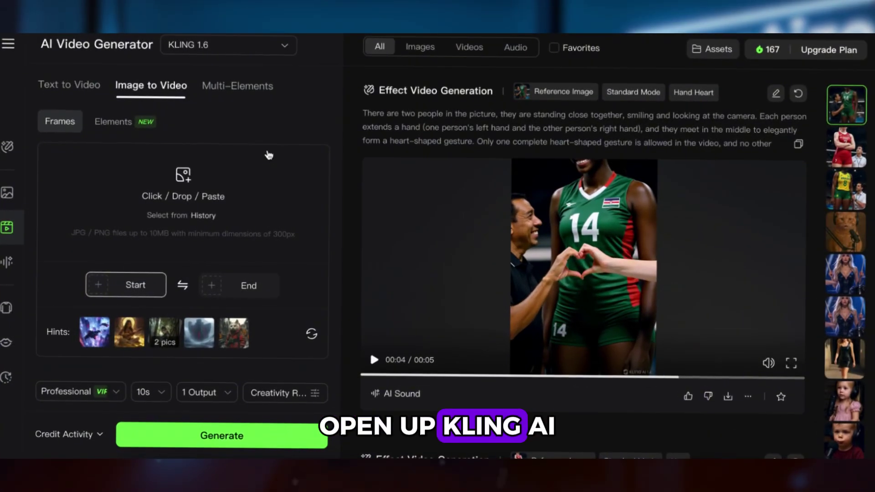
- Keep KLING 1.6 and upload the gardener as start frame and the runner as end frame
{"action": "left_click", "coordinate": [280, 53]}
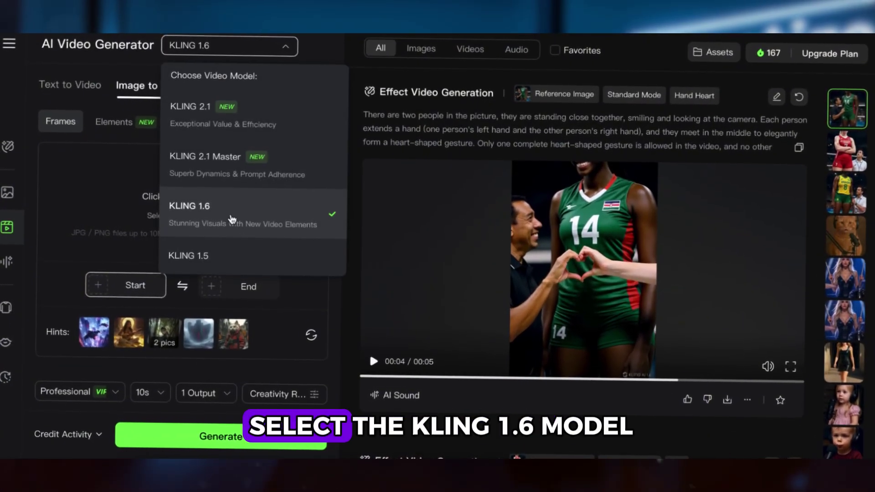
{"action": "left_click", "coordinate": [217, 214]}
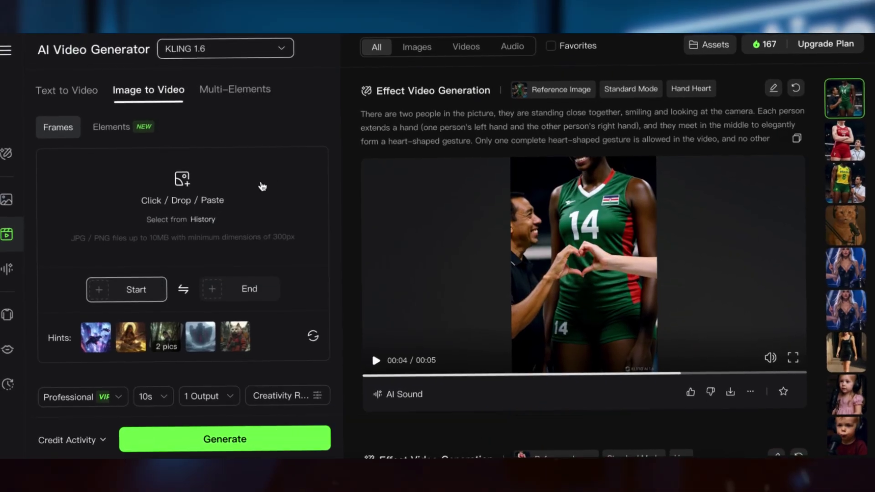
{"action": "left_click", "coordinate": [130, 295]}
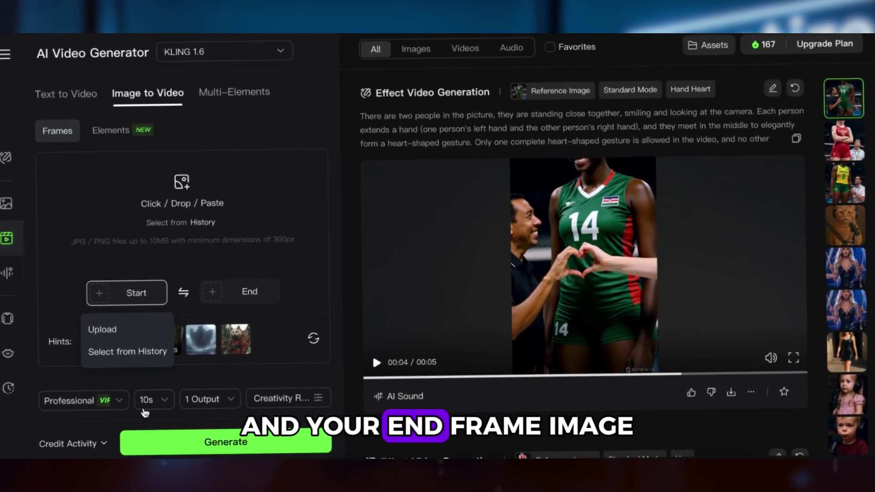
{"action": "left_click", "coordinate": [102, 328]}
{"action": "double_click", "coordinate": [586, 277]}
{"action": "left_click", "coordinate": [223, 296]}
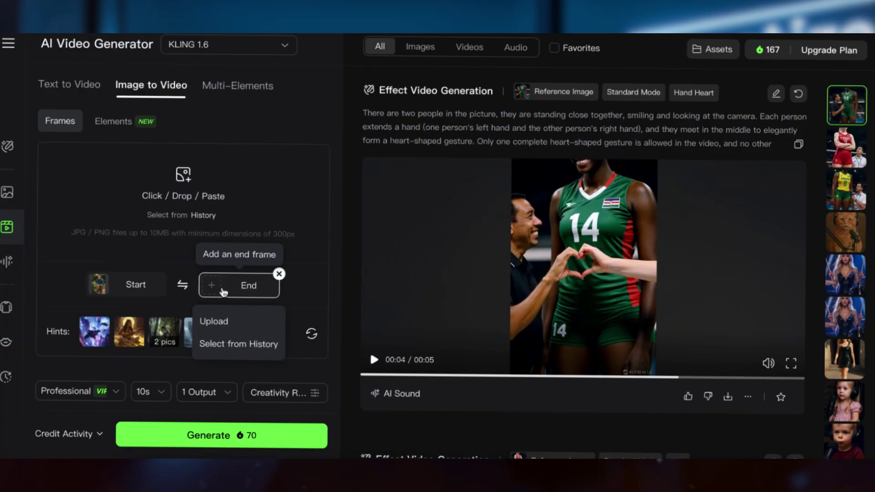
{"action": "left_click", "coordinate": [213, 320]}
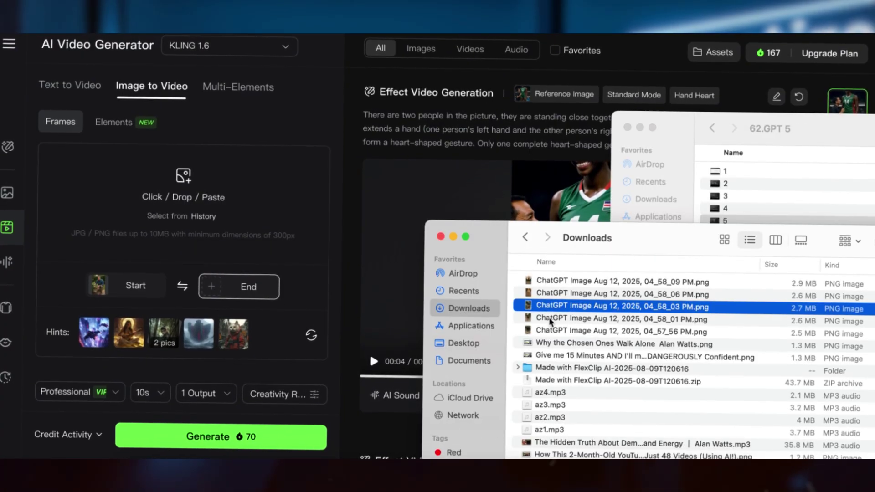
{"action": "left_click", "coordinate": [544, 319]}
{"action": "left_click_drag", "start_coordinate": [544, 318], "coordinate": [223, 236]}
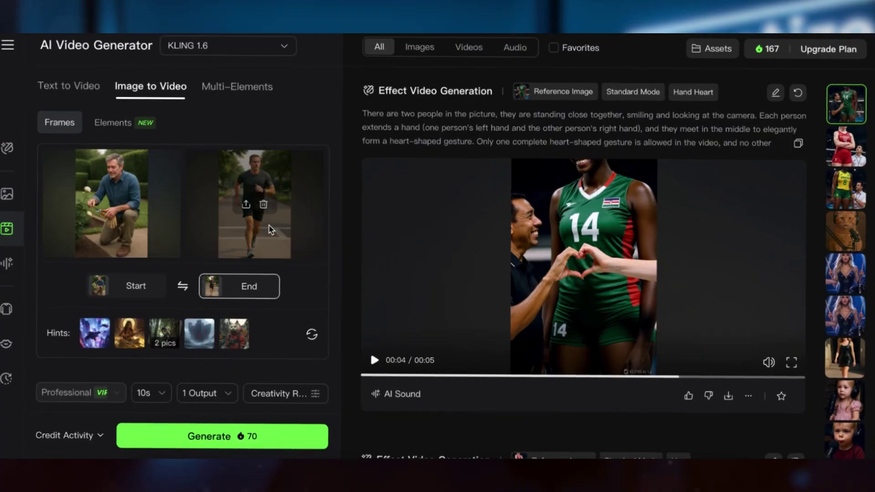
- Paste the back-in-time prompt into the Prompt field and generate the video
{"action": "scroll", "coordinate": [271, 228], "scroll_direction": "down", "scroll_amount": 3}
{"action": "left_click", "coordinate": [161, 316]}
{"action": "type", "text": "Photorealistic 8K, 9:16, one continuous shot, no cuts. Start: 60-year-old man kneels in a tidy garden, pruning a white rose with red shears; eye-level 35mm, gentle dolly-out. Over 8–10s rewind: beard softens, hair darkens, denim+khakis+boots morph to performance tee, shorts, running shoes; shears fade. Hedges stretch into tree-lined suburb; soil→asphalt with crosswalk. Light shifts to cool morning. He rises and accelerates into a road run, mid-stride, full body, clean hands, no people; hold 0.5s."}
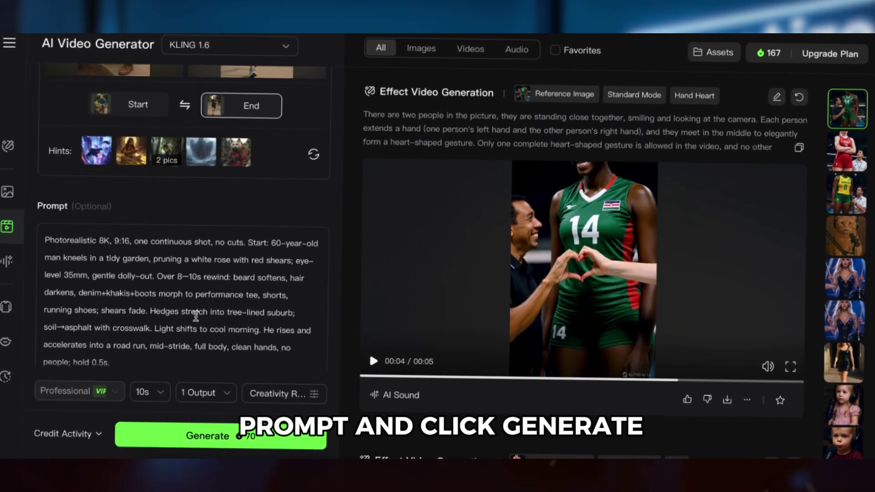
{"action": "scroll", "coordinate": [196, 317], "scroll_direction": "down", "scroll_amount": 1}
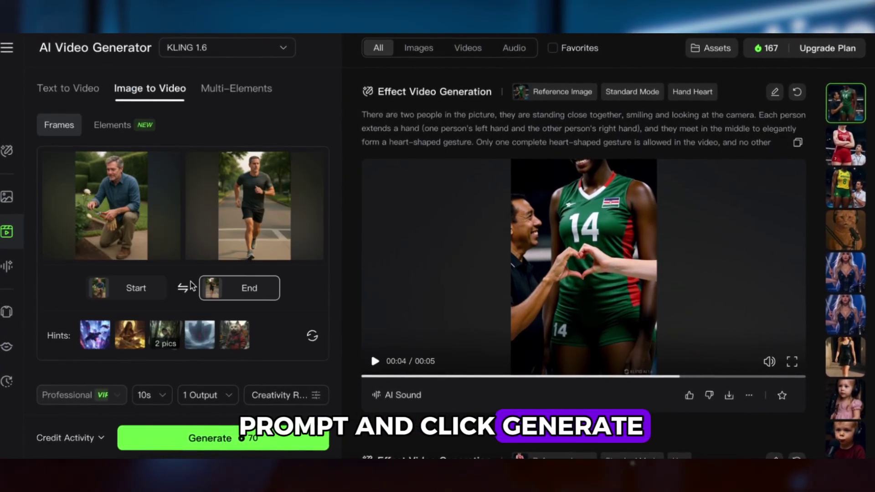
{"action": "scroll", "coordinate": [182, 228], "scroll_direction": "down", "scroll_amount": 1}
{"action": "left_click", "coordinate": [262, 439]}
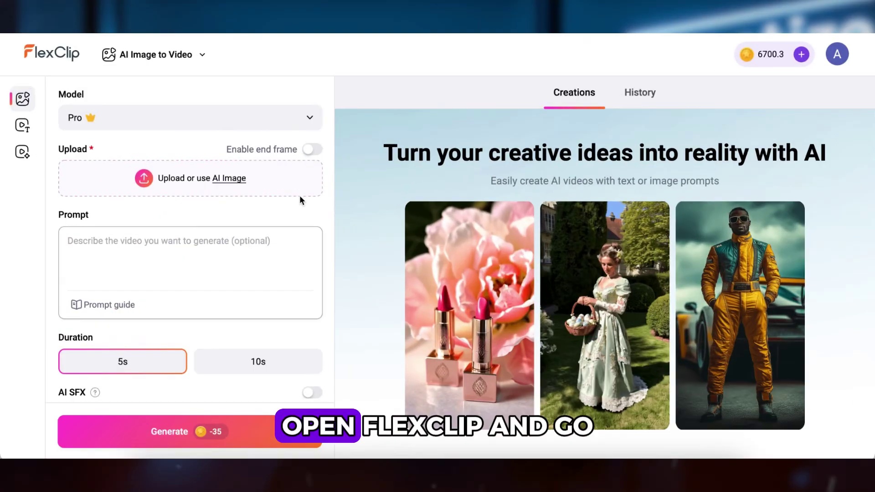
- Stay on AI Image to Video, enable the end frame, and load the gardener and runner photos
{"action": "left_click", "coordinate": [194, 62]}
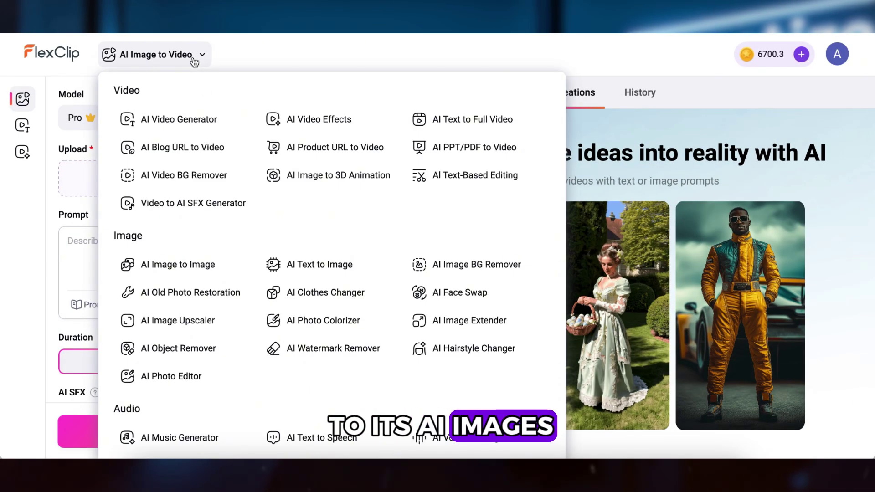
{"action": "left_click", "coordinate": [253, 66]}
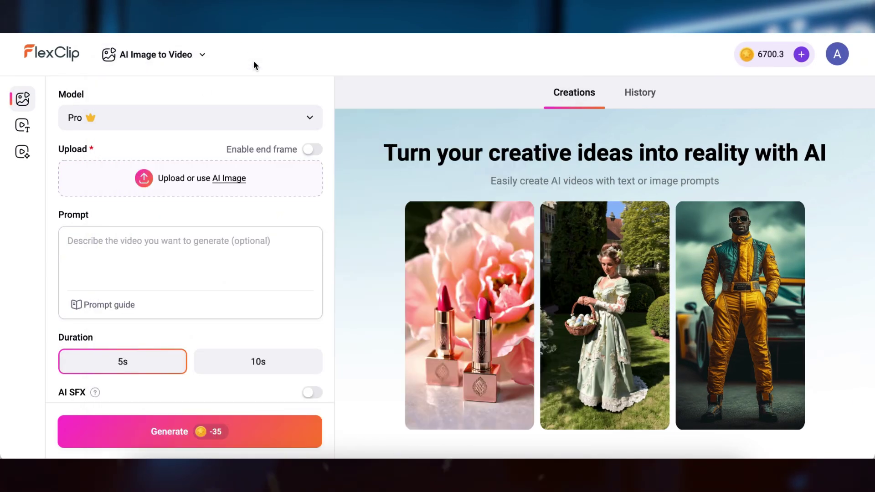
{"action": "left_click", "coordinate": [313, 150]}
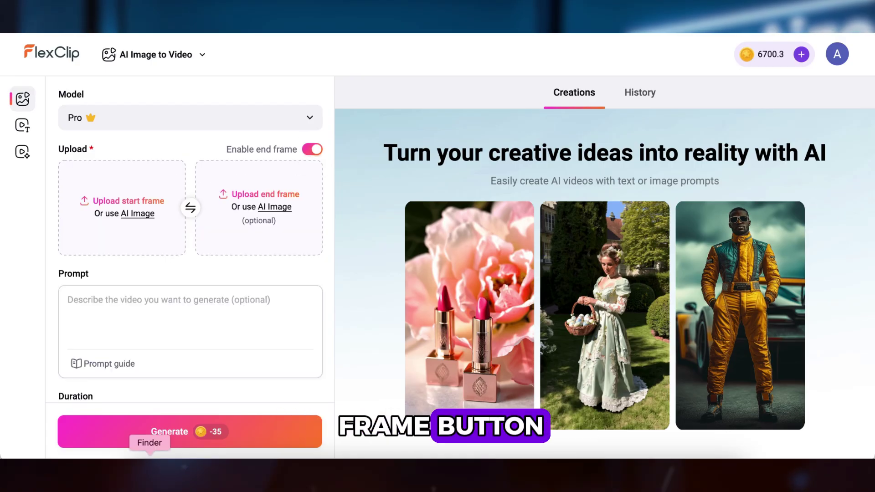
{"action": "left_click", "coordinate": [151, 472]}
{"action": "left_click", "coordinate": [540, 310]}
{"action": "left_click_drag", "start_coordinate": [540, 314], "coordinate": [135, 217]}
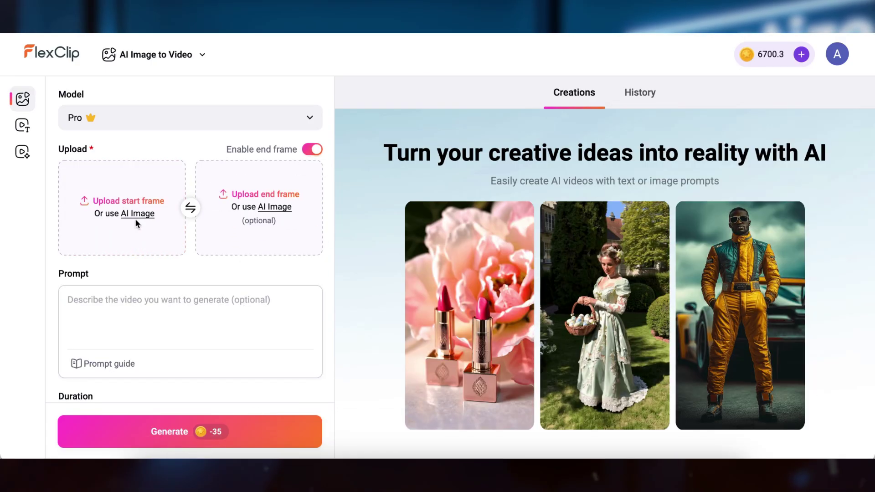
{"action": "left_click", "coordinate": [148, 474]}
{"action": "left_click_drag", "start_coordinate": [542, 319], "coordinate": [259, 208]}
{"action": "mouse_move", "coordinate": [258, 209]}
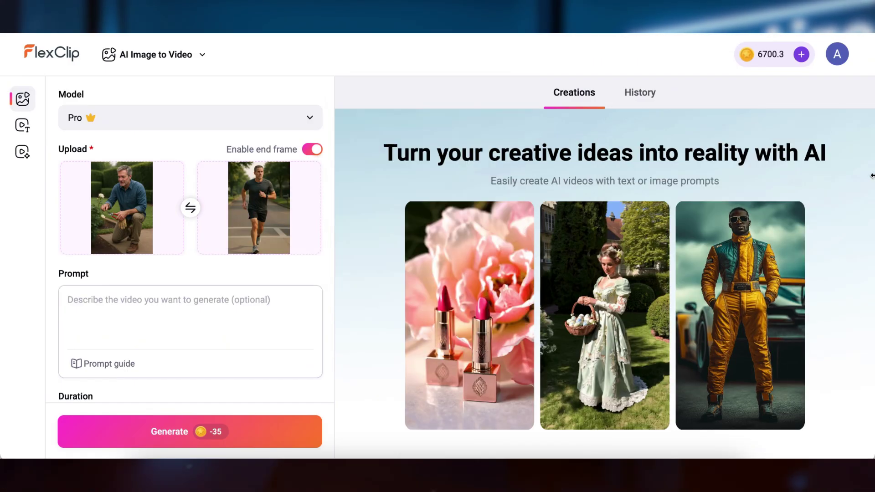
{"action": "left_click", "coordinate": [237, 322]}
- Paste the transition prompt, set Duration to 10s, generate, and replay the resulting clip
{"action": "key", "text": "super+v"}
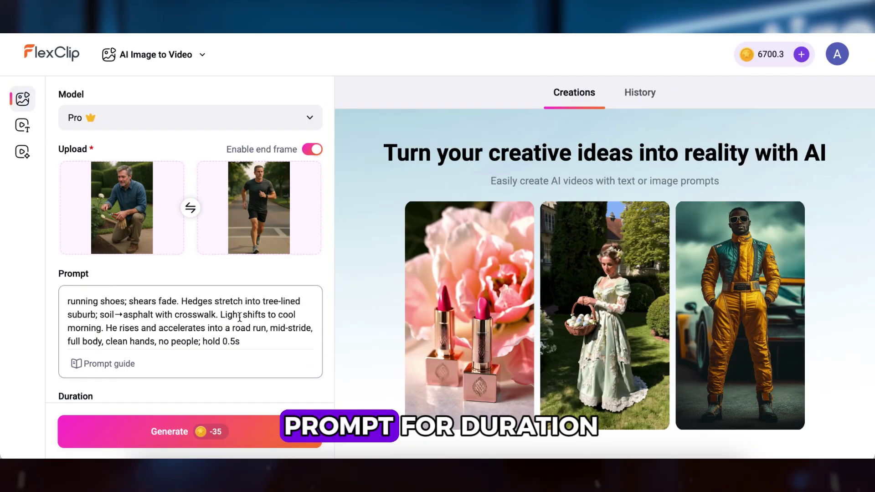
{"action": "scroll", "coordinate": [239, 316], "scroll_direction": "down", "scroll_amount": 3}
{"action": "left_click", "coordinate": [266, 360]}
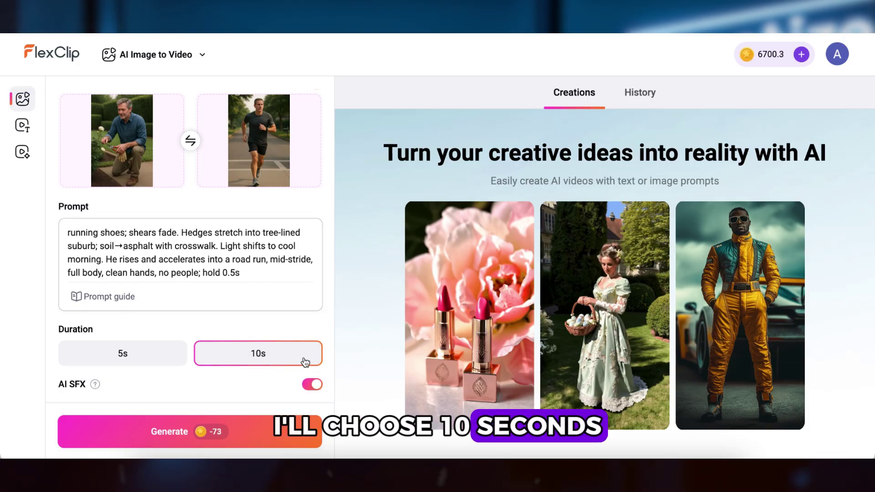
{"action": "scroll", "coordinate": [276, 247], "scroll_direction": "up", "scroll_amount": 2}
{"action": "scroll", "coordinate": [275, 248], "scroll_direction": "down", "scroll_amount": 2}
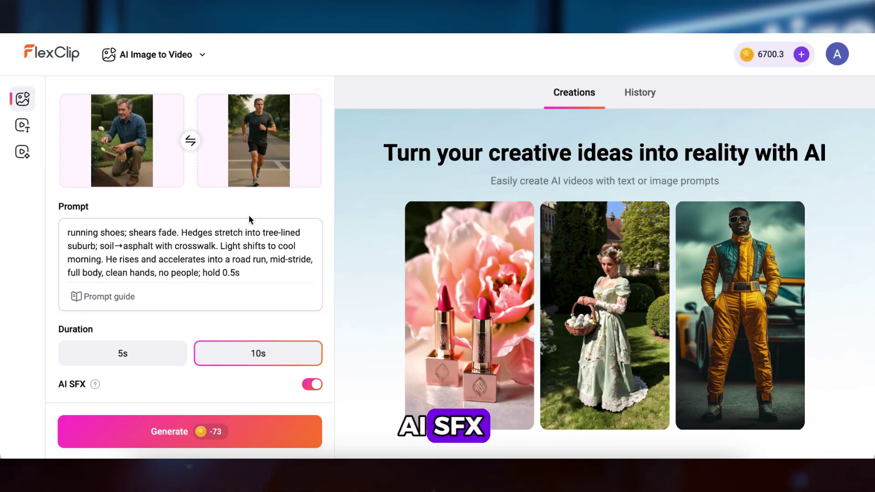
{"action": "left_click", "coordinate": [169, 437]}
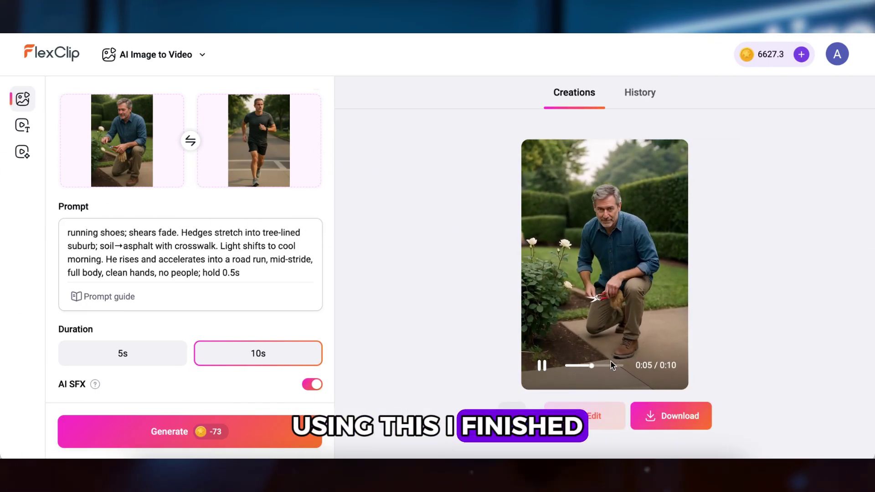
{"action": "left_click", "coordinate": [566, 365]}
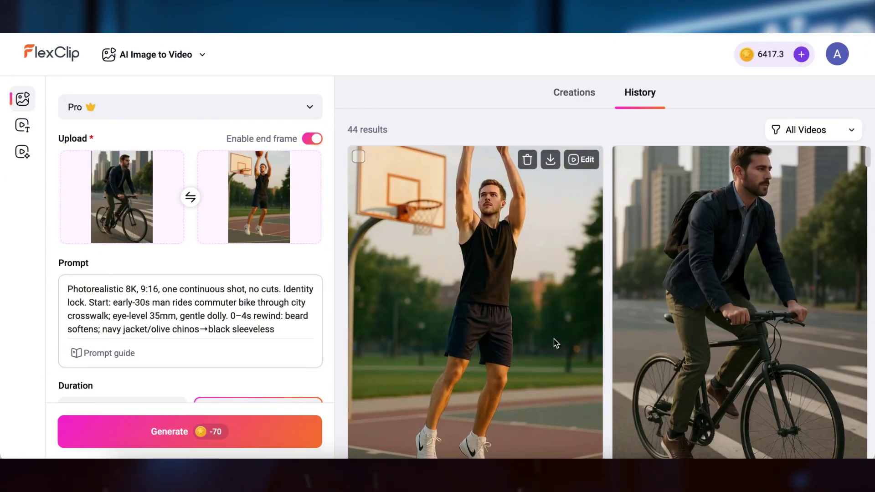
- Scroll through FlexClip's History of 44 generated videos, including the runner, gardener and elderly man
{"action": "scroll", "coordinate": [710, 344], "scroll_direction": "down", "scroll_amount": 5}
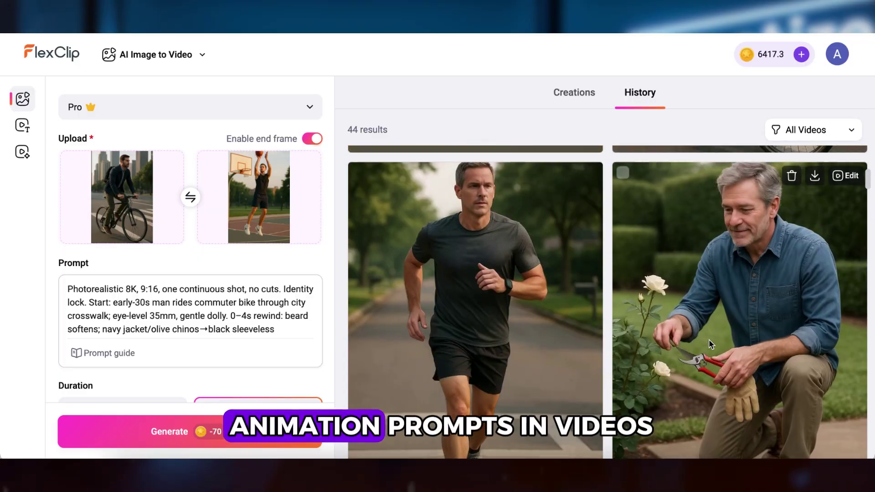
{"action": "scroll", "coordinate": [532, 359], "scroll_direction": "down", "scroll_amount": 5}
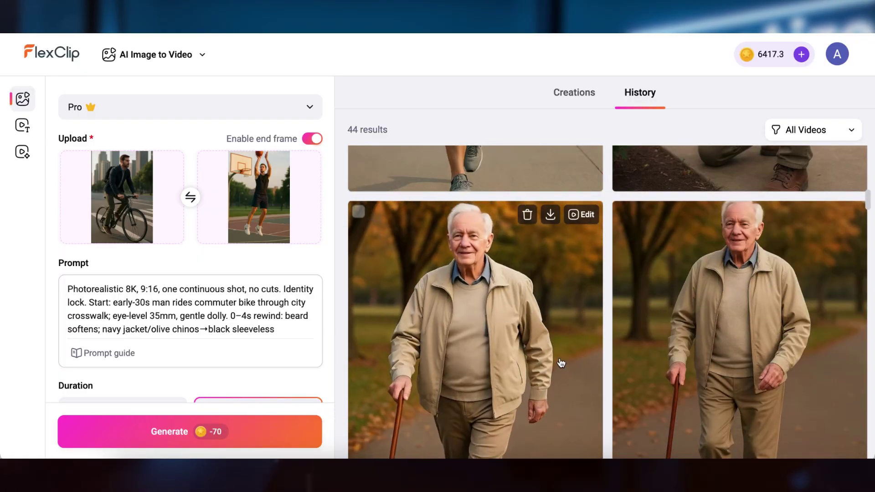
{"action": "scroll", "coordinate": [715, 231], "scroll_direction": "up", "scroll_amount": 5}
{"action": "scroll", "coordinate": [715, 233], "scroll_direction": "down", "scroll_amount": 7}
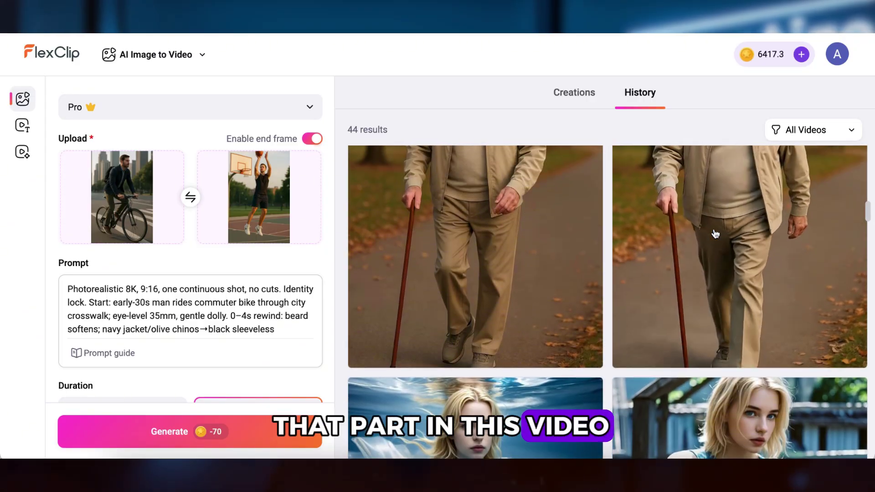
{"action": "scroll", "coordinate": [714, 234], "scroll_direction": "up", "scroll_amount": 7}
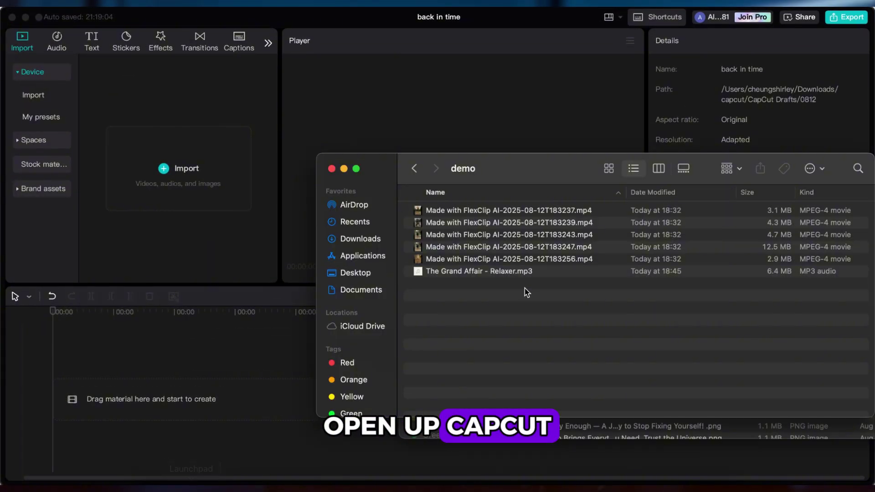
- Import all six files from the demo folder into CapCut's media area
{"action": "key", "text": "super+a"}
{"action": "left_click_drag", "start_coordinate": [488, 250], "coordinate": [189, 238]}
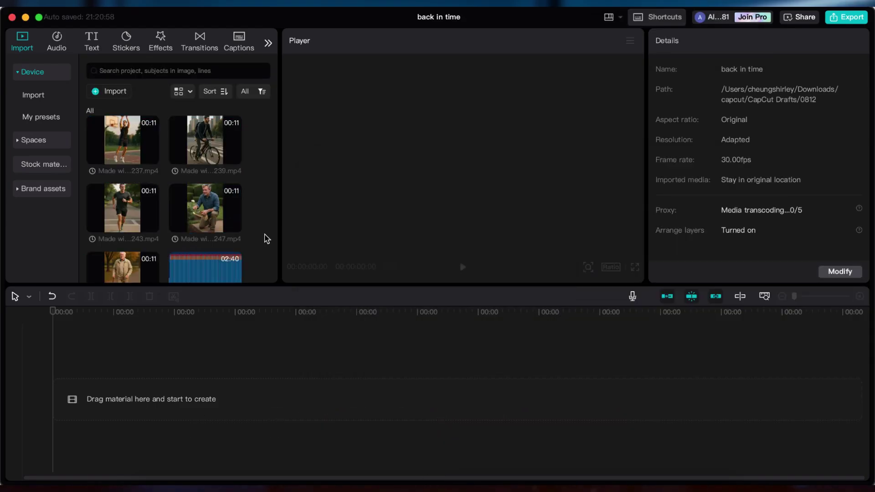
{"action": "scroll", "coordinate": [267, 239], "scroll_direction": "down", "scroll_amount": 2}
- Lay the five clips on the timeline in order, ending with the bicycle and basketball clips
{"action": "left_click_drag", "start_coordinate": [122, 256], "coordinate": [119, 360]}
{"action": "left_click_drag", "start_coordinate": [347, 335], "coordinate": [364, 408]}
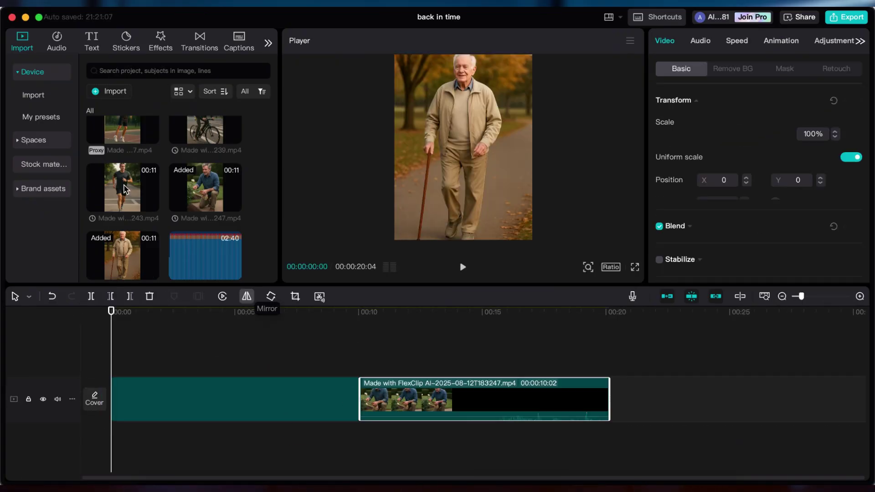
{"action": "scroll", "coordinate": [532, 412], "scroll_direction": "right", "scroll_amount": 5}
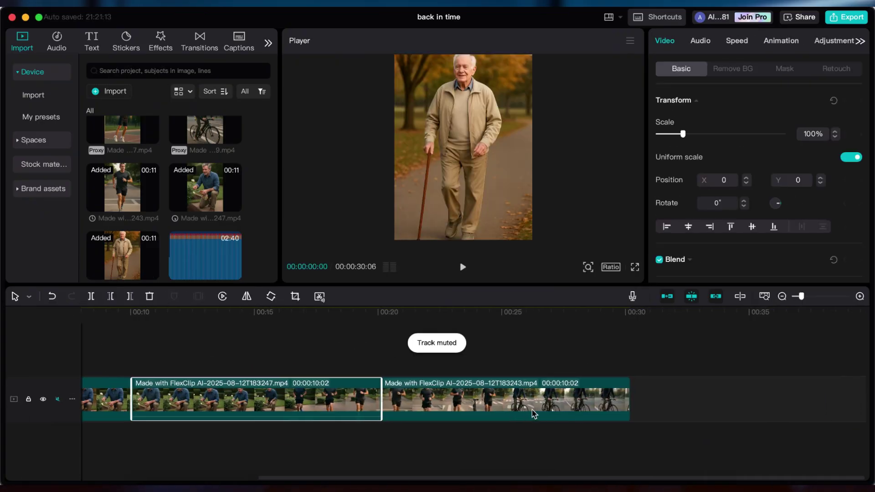
{"action": "left_click_drag", "start_coordinate": [209, 165], "coordinate": [641, 404]}
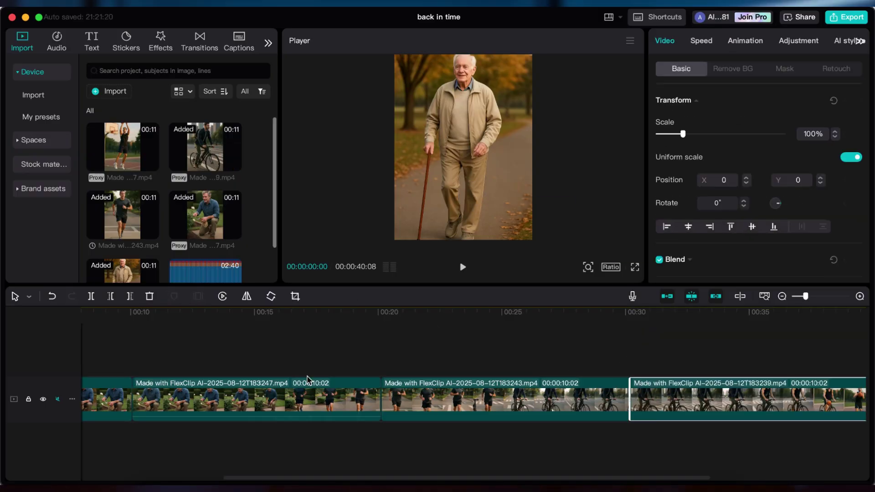
{"action": "left_click", "coordinate": [782, 296]}
{"action": "left_click_drag", "start_coordinate": [123, 151], "coordinate": [617, 403]}
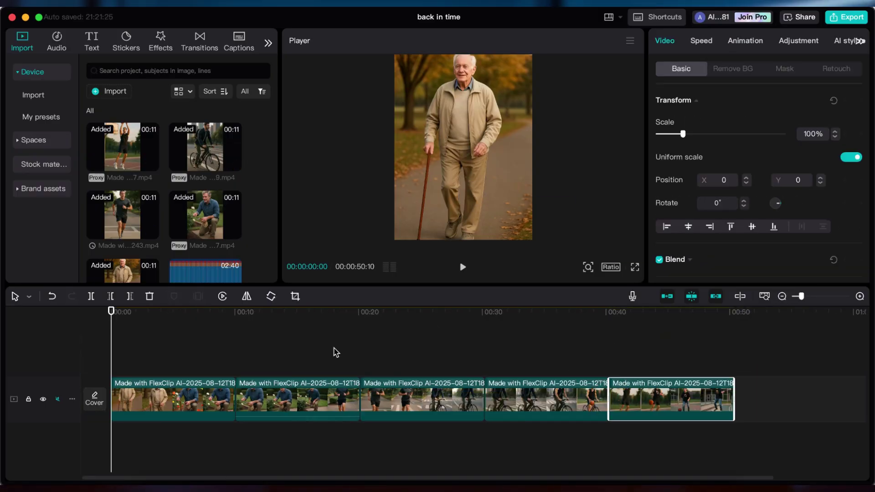
- Play back the joins and trim about a second from the second clip
{"action": "left_click", "coordinate": [462, 267]}
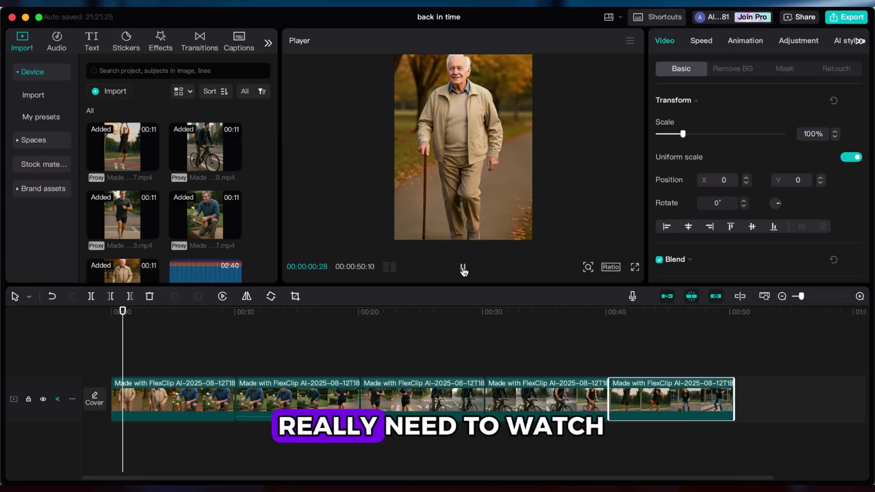
{"action": "left_click", "coordinate": [217, 359]}
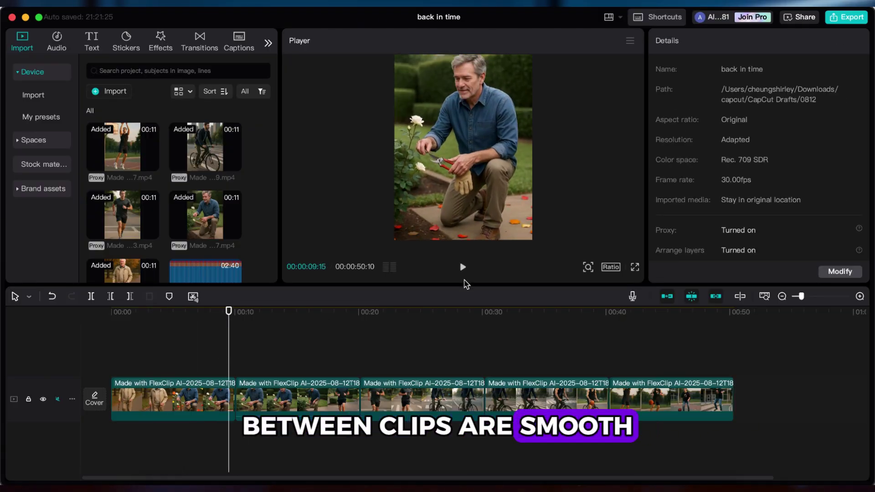
{"action": "left_click", "coordinate": [462, 267]}
{"action": "left_click", "coordinate": [274, 349]}
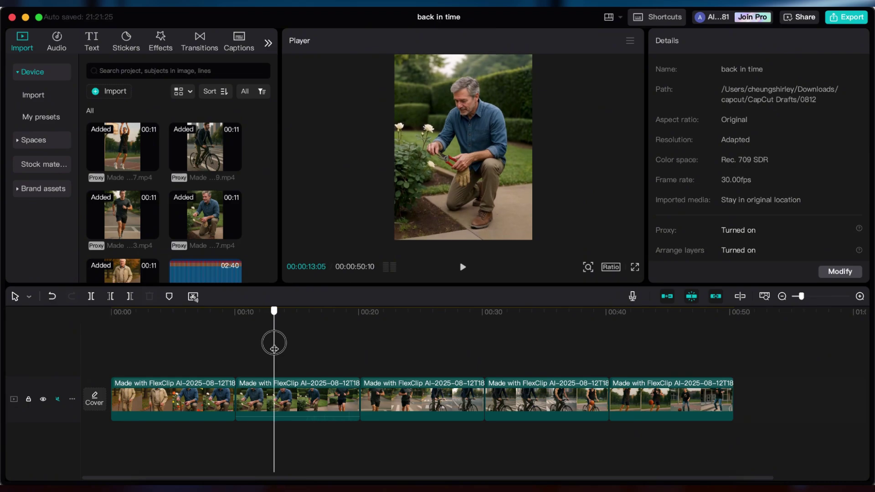
{"action": "left_click", "coordinate": [227, 392]}
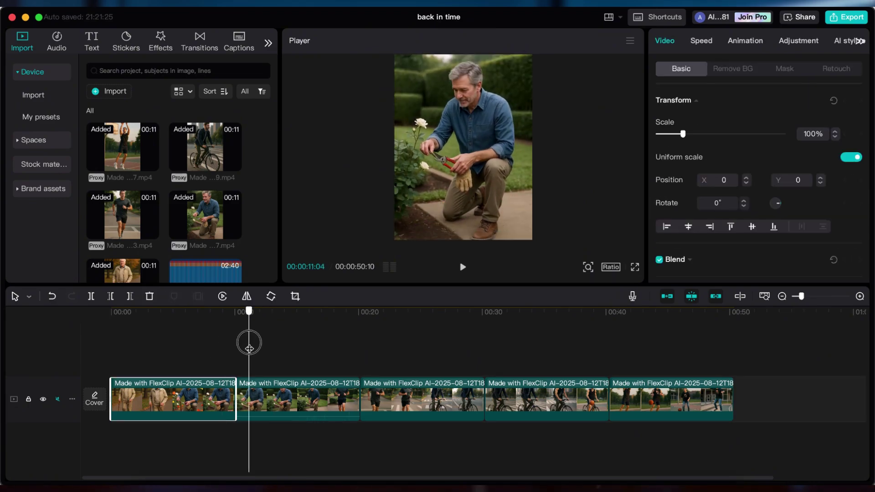
{"action": "key", "text": "q"}
{"action": "left_click", "coordinate": [384, 328]}
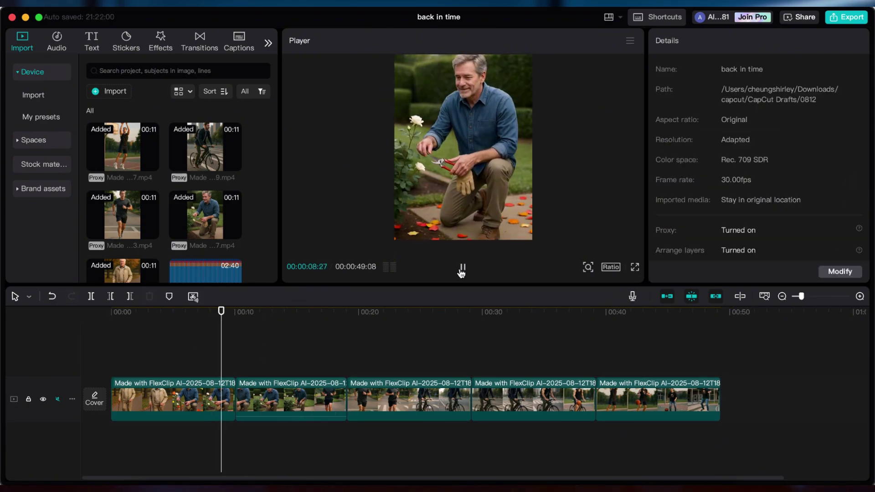
{"action": "left_click", "coordinate": [461, 269]}
- Put 'The Grand Affair – Relaxer.mp3' on its own audio track and play the sequence
{"action": "scroll", "coordinate": [177, 205], "scroll_direction": "down", "scroll_amount": 2}
{"action": "left_click_drag", "start_coordinate": [219, 241], "coordinate": [113, 435]}
{"action": "left_click", "coordinate": [111, 341]}
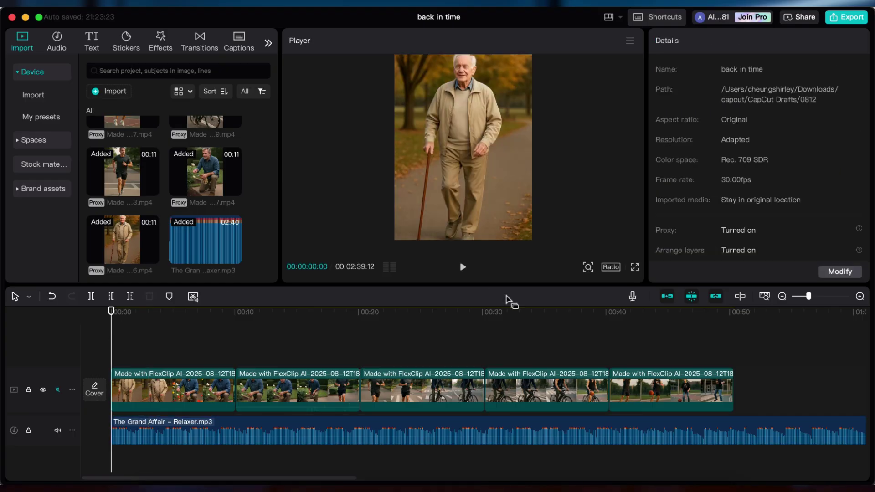
- Trim the music track so it ends with the video at 00:50
{"action": "left_click", "coordinate": [236, 430]}
{"action": "left_click", "coordinate": [734, 356]}
{"action": "left_click", "coordinate": [724, 432]}
{"action": "key", "text": "w"}
- Apply the Clear II filter across all clips, preview it, and export 'back in time'
{"action": "left_click_drag", "start_coordinate": [234, 205], "coordinate": [732, 362]}
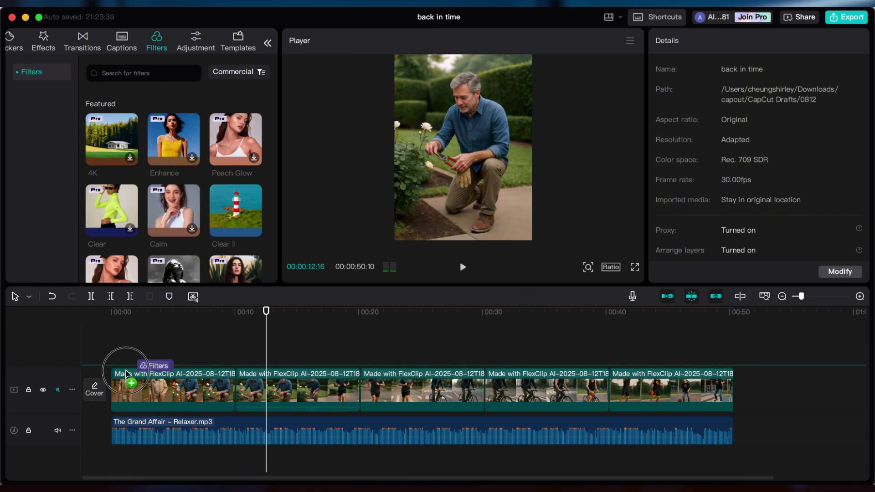
{"action": "left_click", "coordinate": [178, 326]}
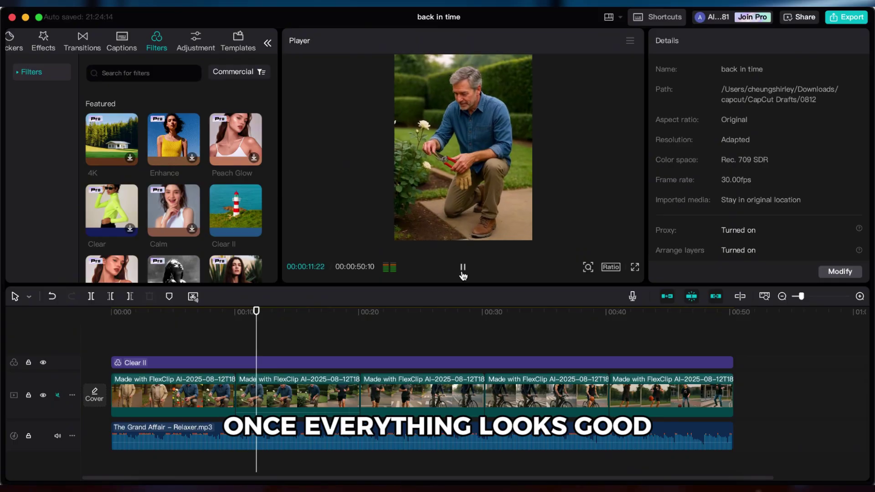
{"action": "left_click", "coordinate": [463, 272]}
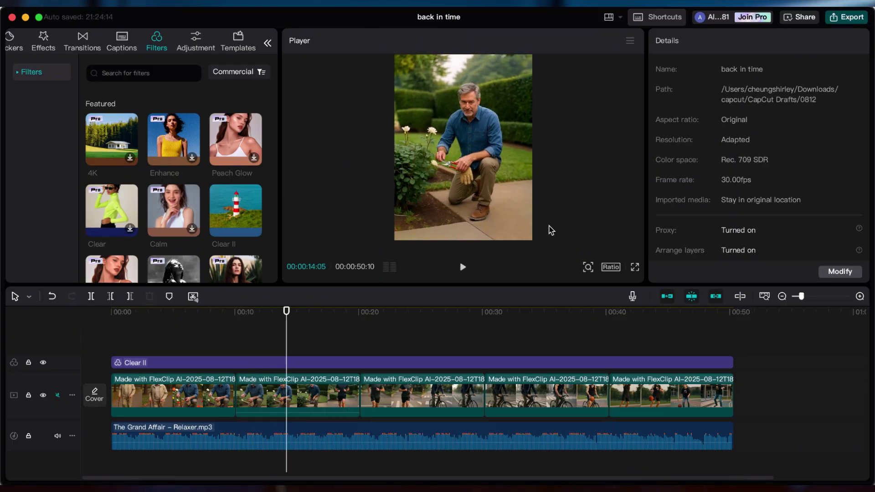
{"action": "key", "text": "super+e"}
{"action": "left_click", "coordinate": [608, 435]}
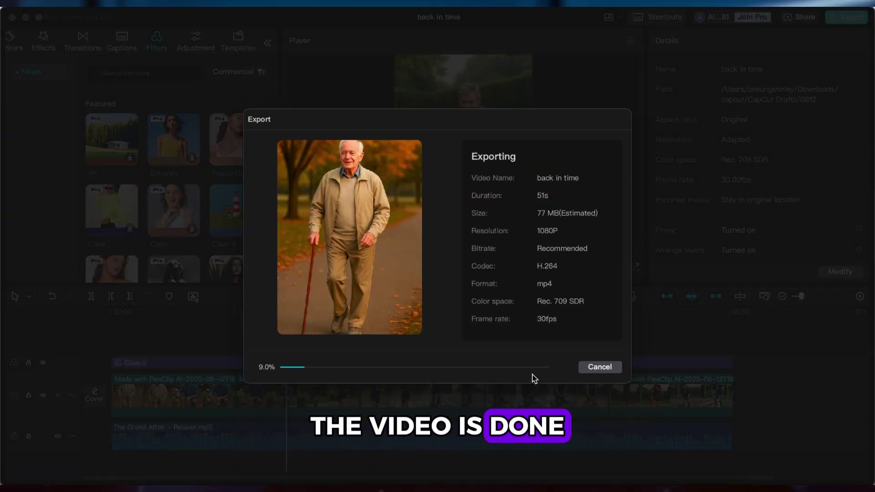